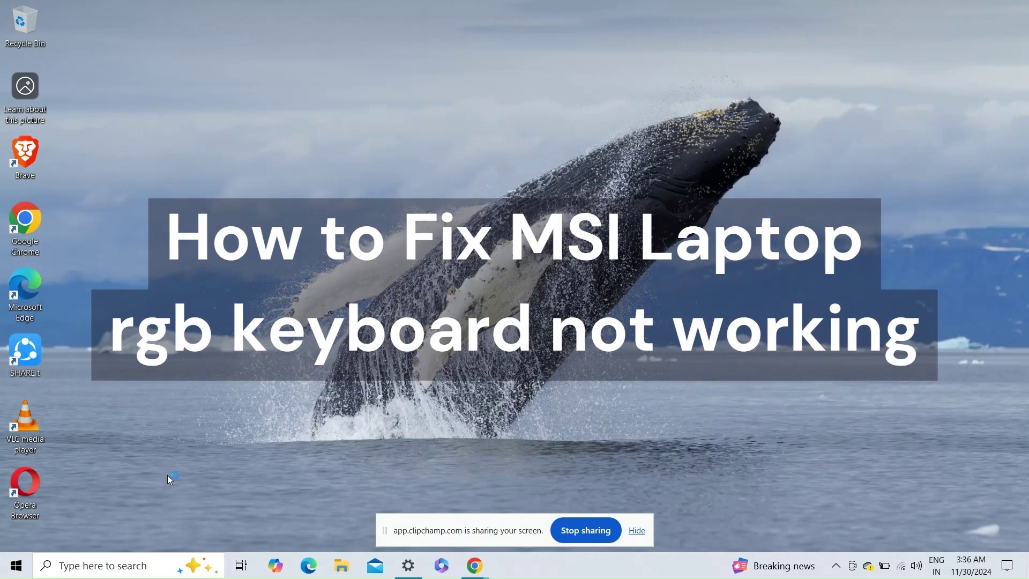
Step: After glancing at the Start power options, launch Device Manager from the Start right-click menu
{"action": "left_click", "coordinate": [16, 566]}
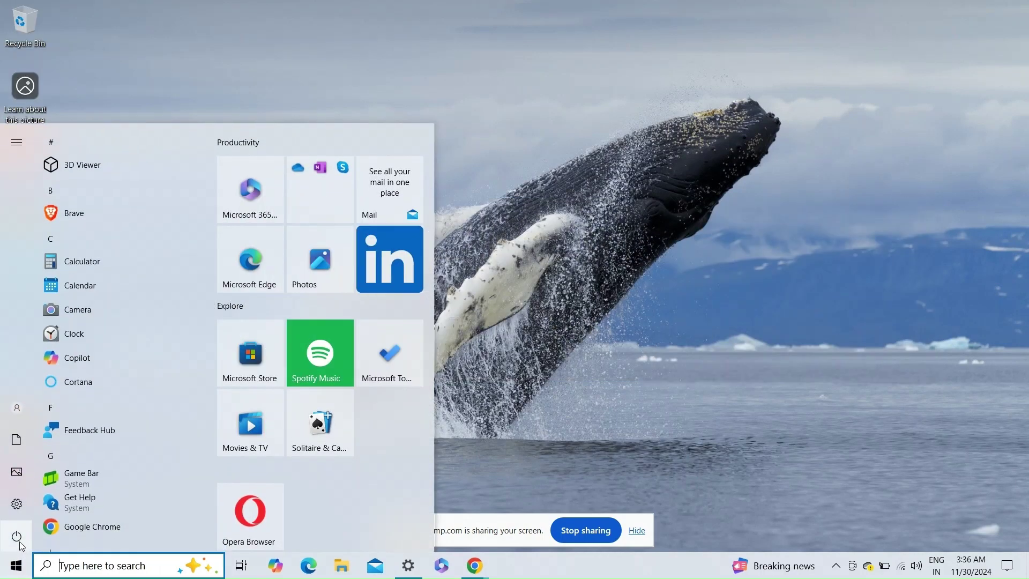
{"action": "mouse_move", "coordinate": [37, 536]}
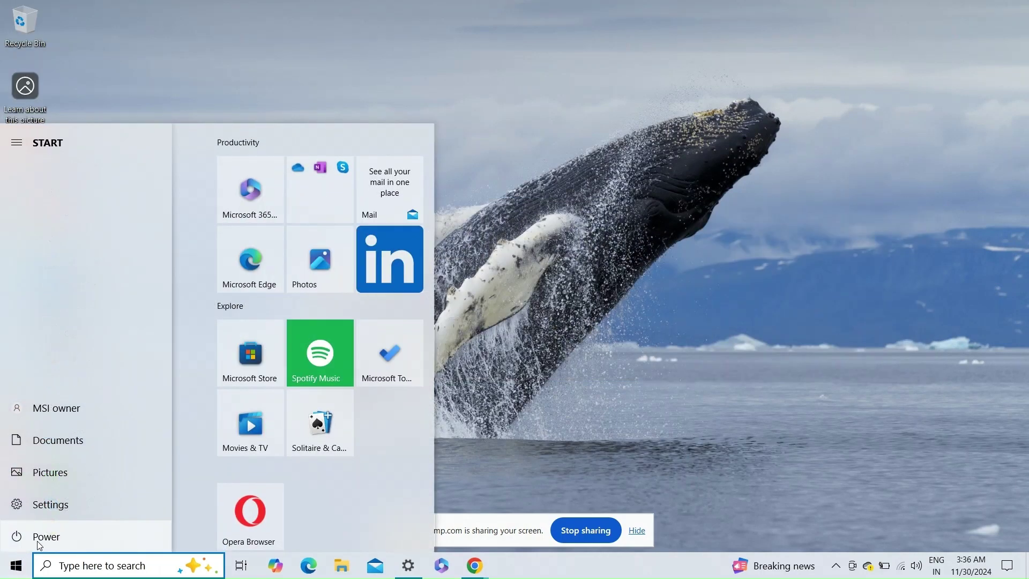
{"action": "left_click", "coordinate": [39, 540]}
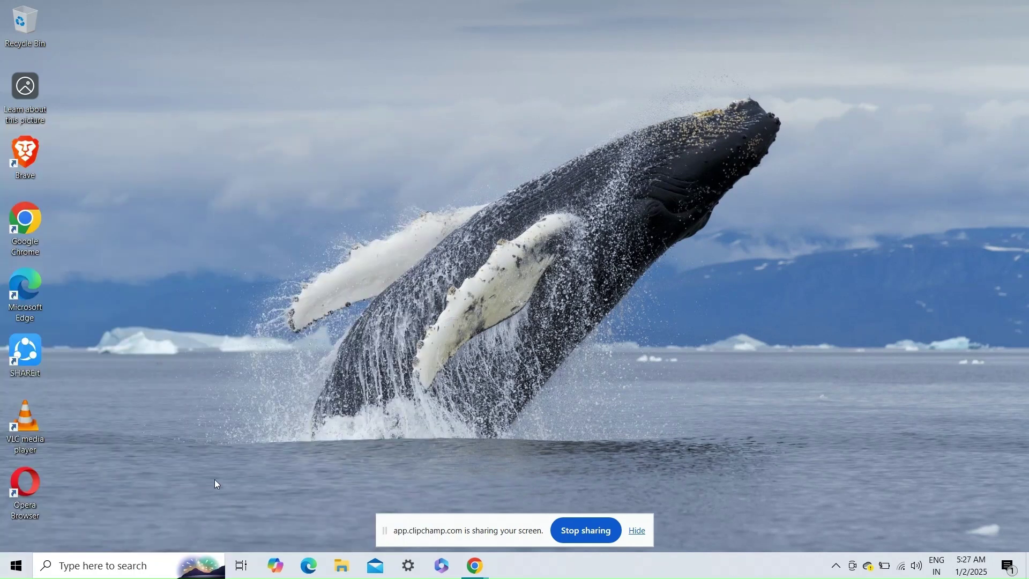
{"action": "right_click", "coordinate": [23, 574]}
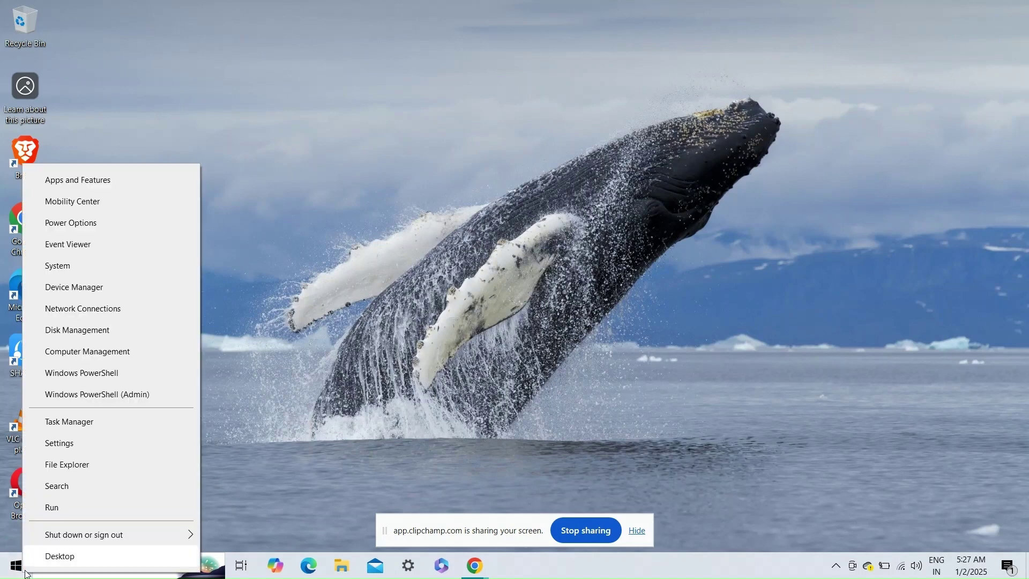
{"action": "left_click", "coordinate": [62, 290]}
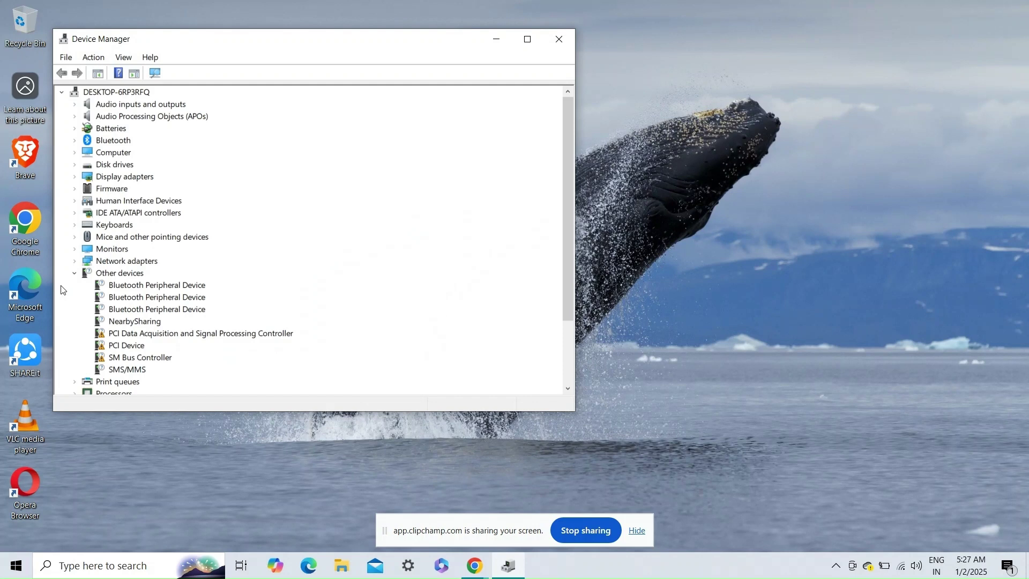
Step: Expand Keyboards and start Update driver for the Standard PS/2 Keyboard
{"action": "double_click", "coordinate": [110, 227]}
{"action": "right_click", "coordinate": [113, 237]}
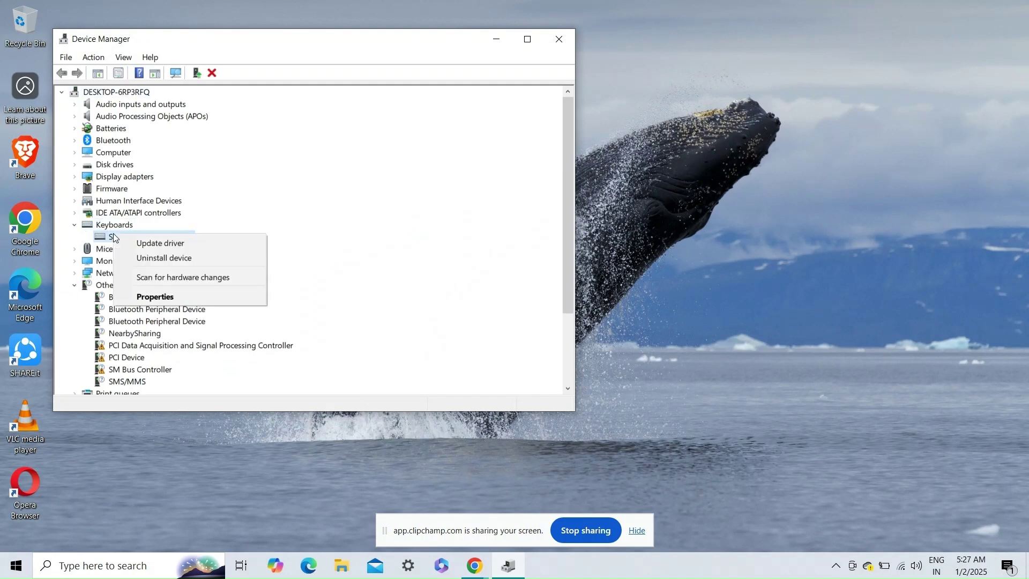
{"action": "left_click", "coordinate": [137, 242]}
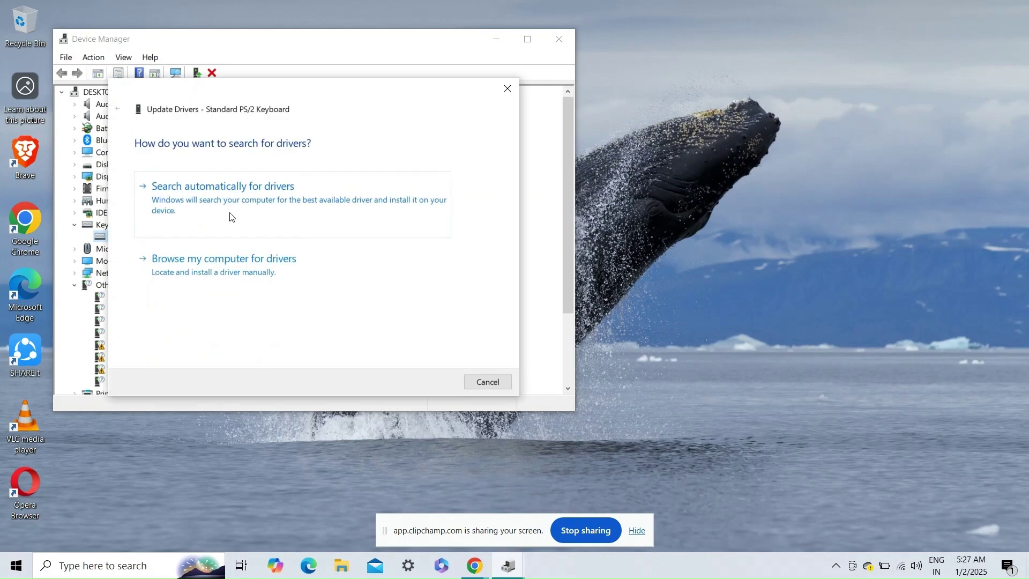